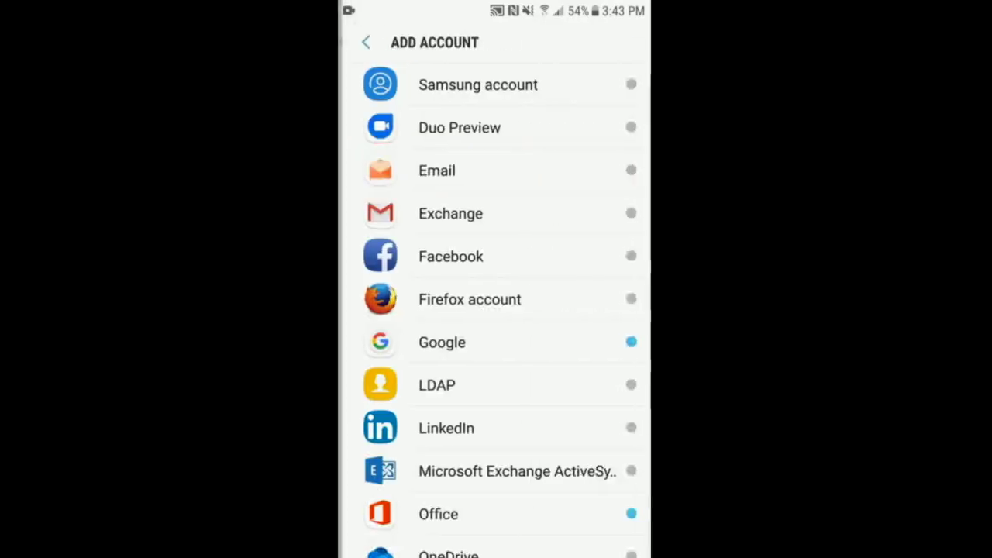
# - Scroll the Add account list down to bring Personal (IMAP) into view
pyautogui.scroll(-5, 494, 310)
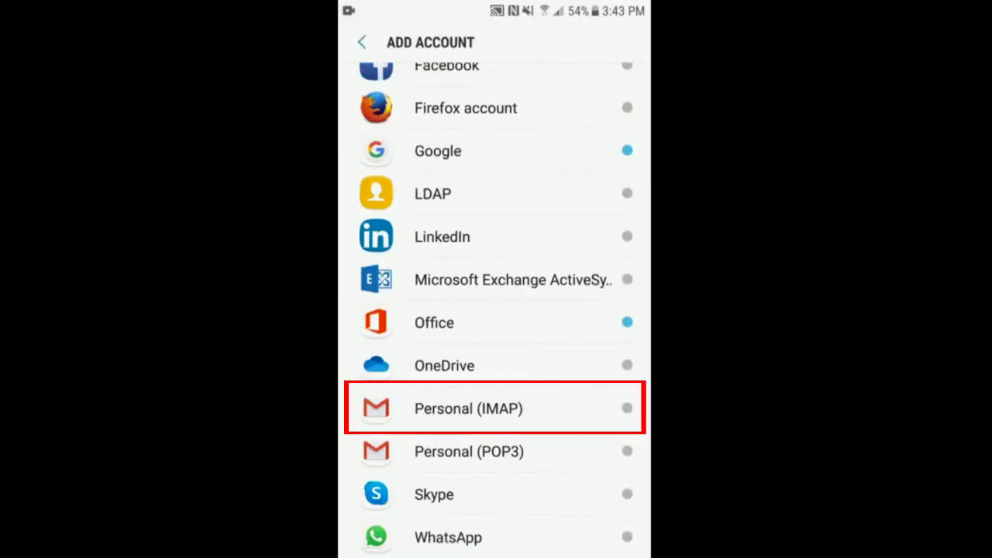
pyautogui.click(494, 408)
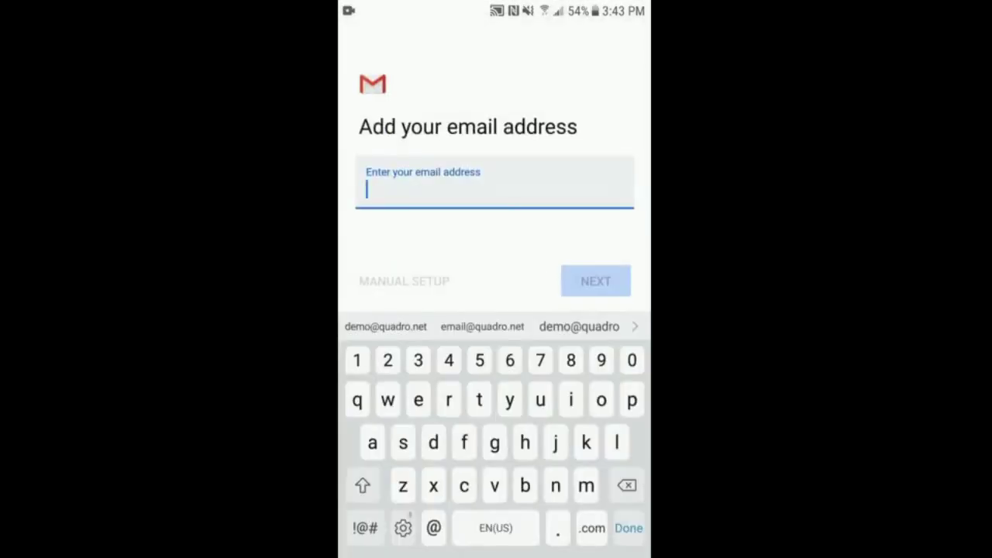
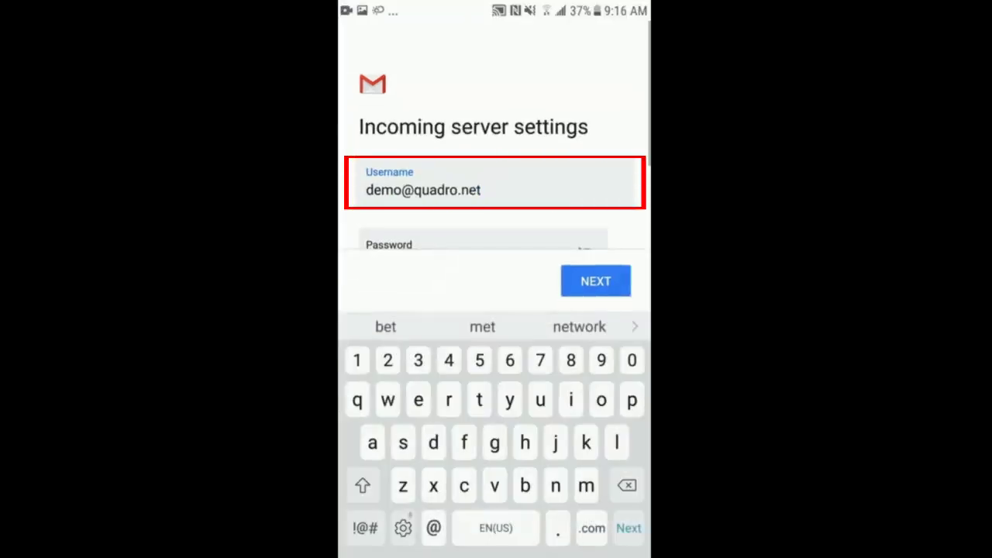
# - Trim the incoming username to 'demo' and prefix the server with 'mail.' for mail.quadro.net
pyautogui.press('BackSpace')
pyautogui.press('BackSpace')
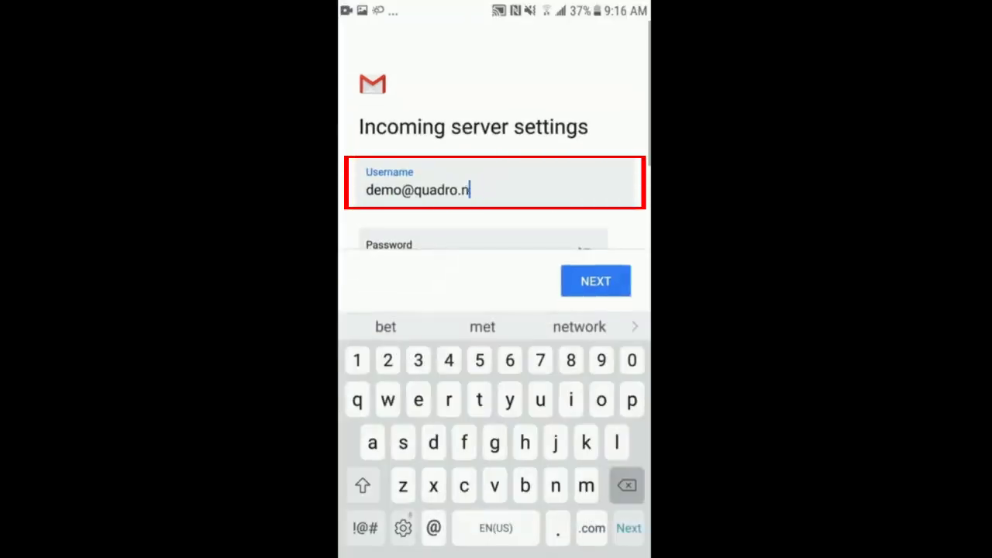
pyautogui.press('BackSpace')
pyautogui.press('BackSpace')
pyautogui.press('BackSpace')
pyautogui.press('BackSpace')
pyautogui.press('BackSpace')
pyautogui.press('BackSpace')
pyautogui.press('BackSpace')
pyautogui.press('BackSpace')
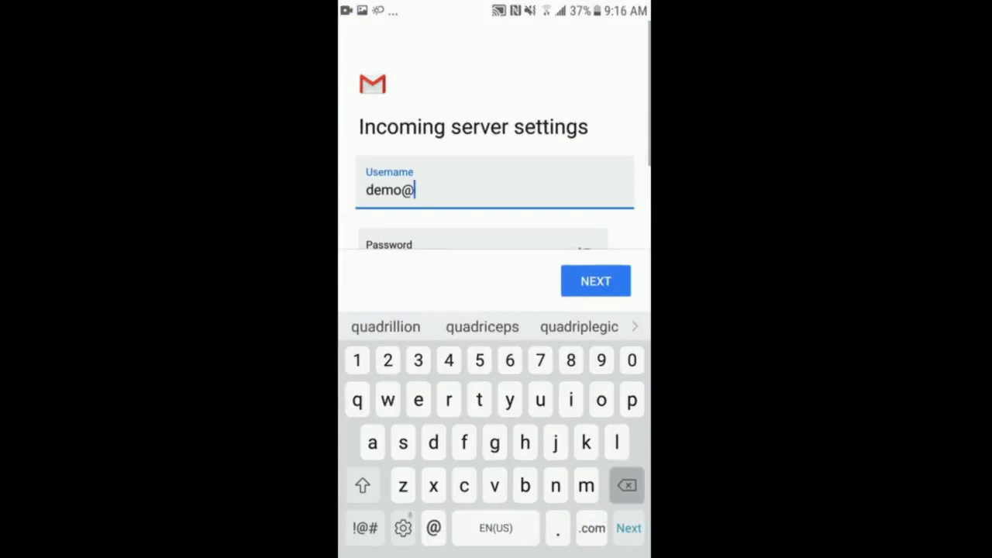
pyautogui.press('BackSpace')
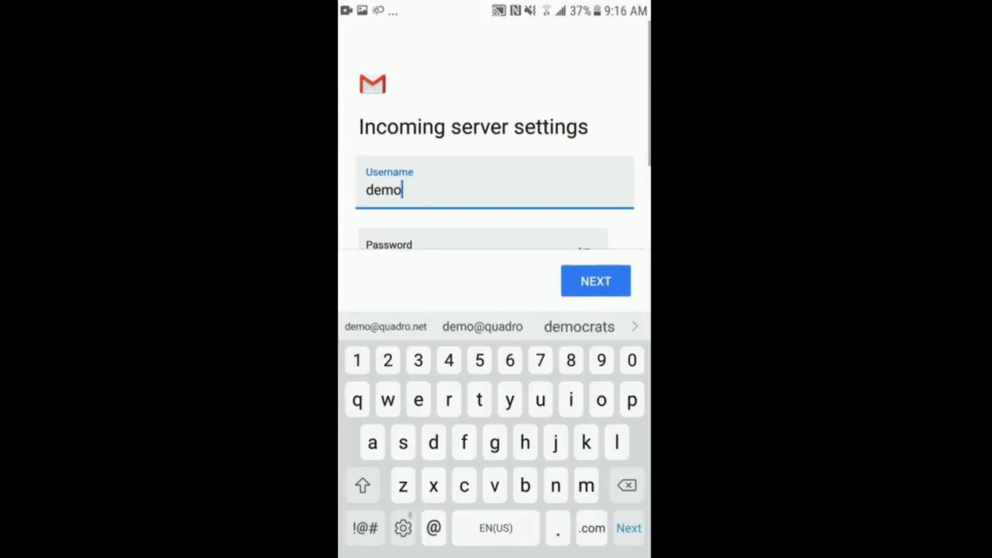
pyautogui.scroll(-3, 495, 136)
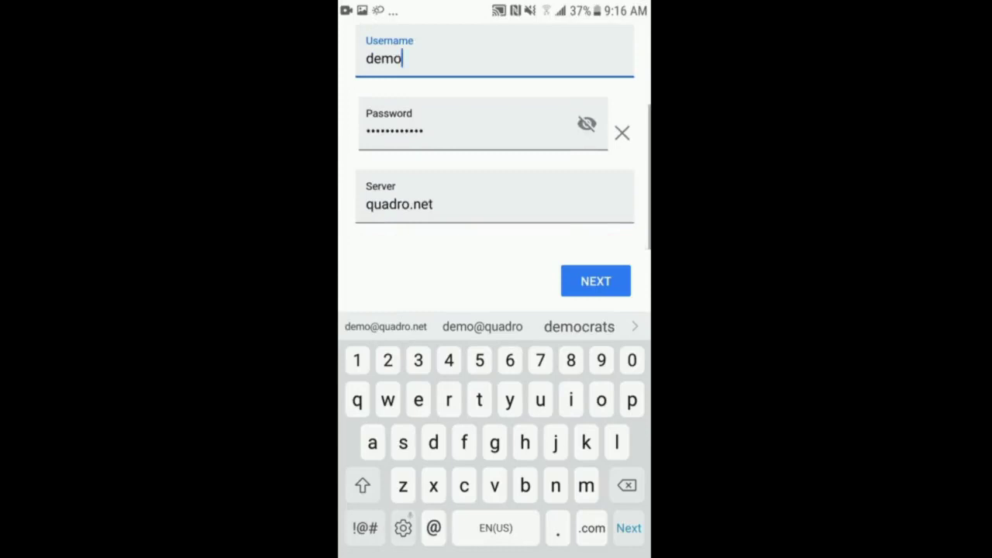
pyautogui.click(367, 205)
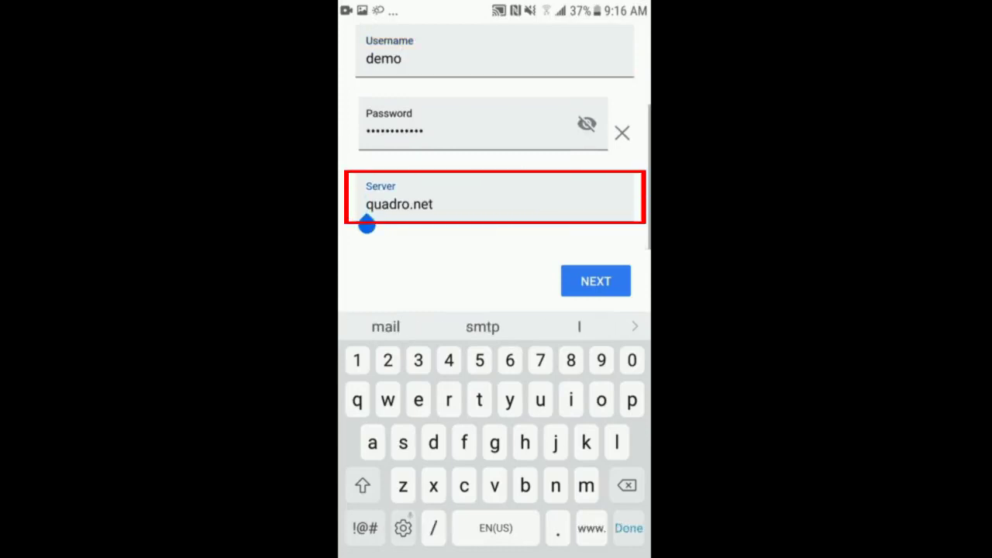
pyautogui.write('mail')
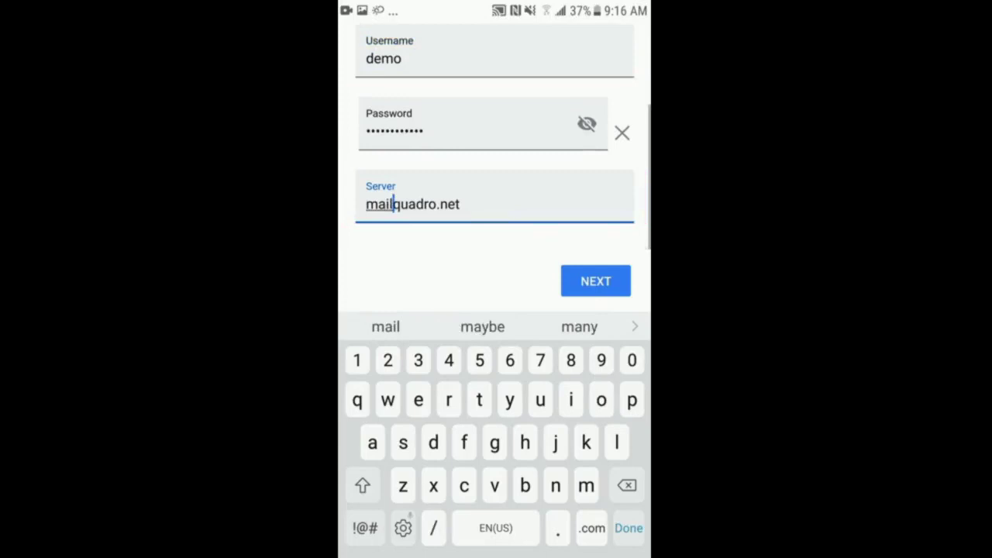
pyautogui.write('.')
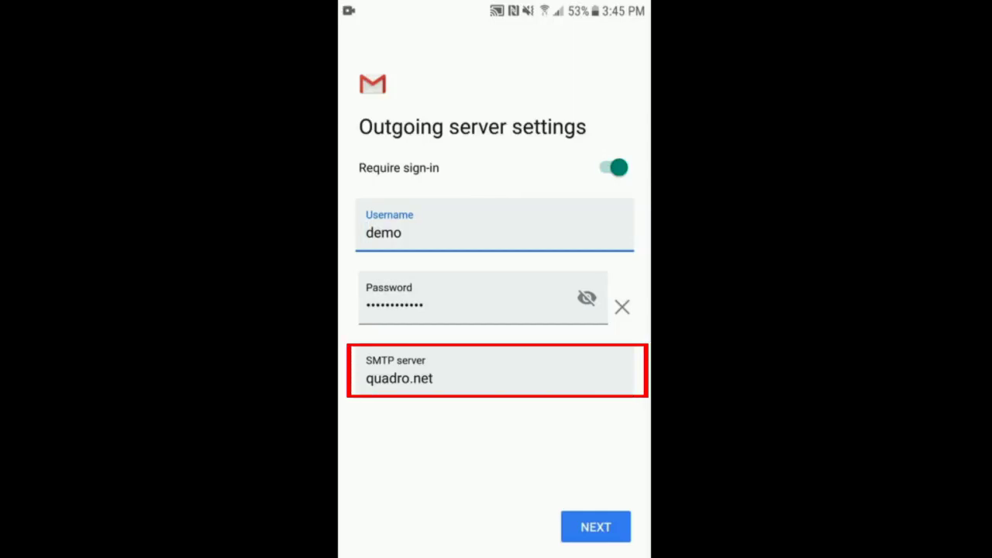
# - Change the outgoing SMTP server to smtp.quadro.net and continue to account options
pyautogui.click(370, 378)
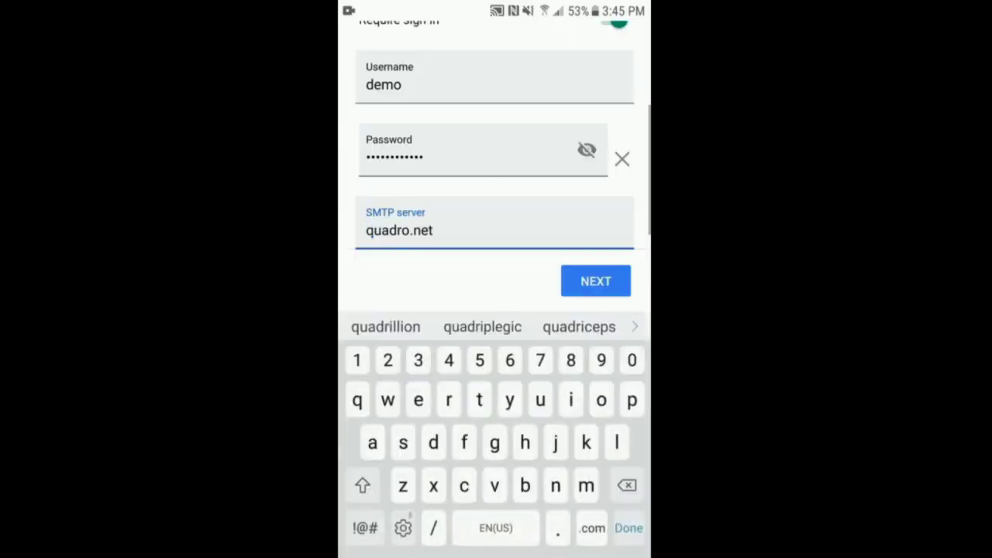
pyautogui.write('s')
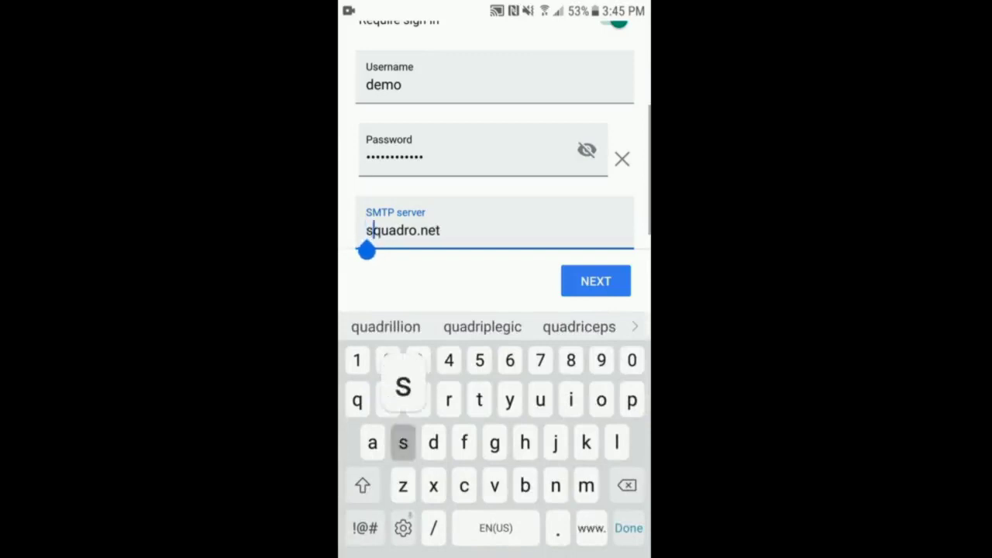
pyautogui.write('mtp')
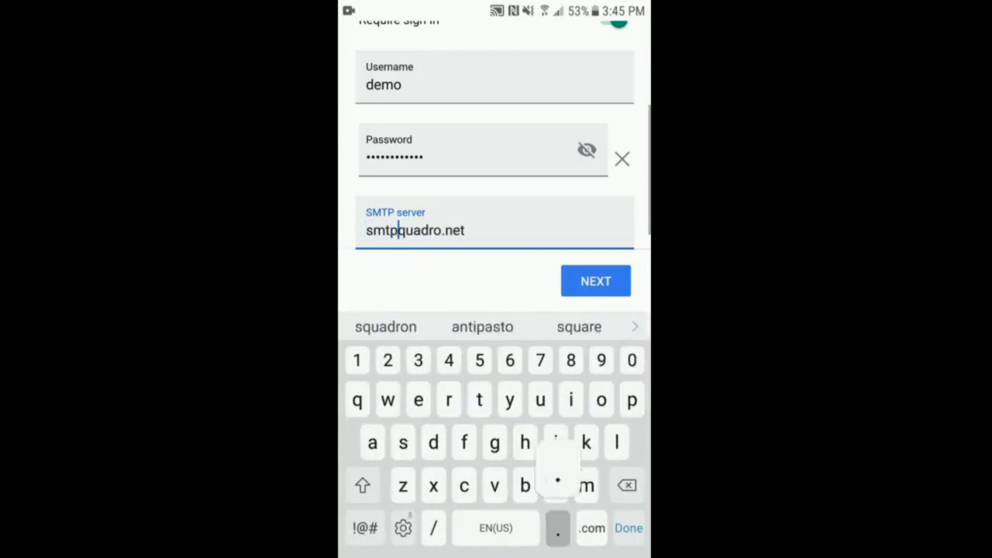
pyautogui.write('.')
pyautogui.click(629, 529)
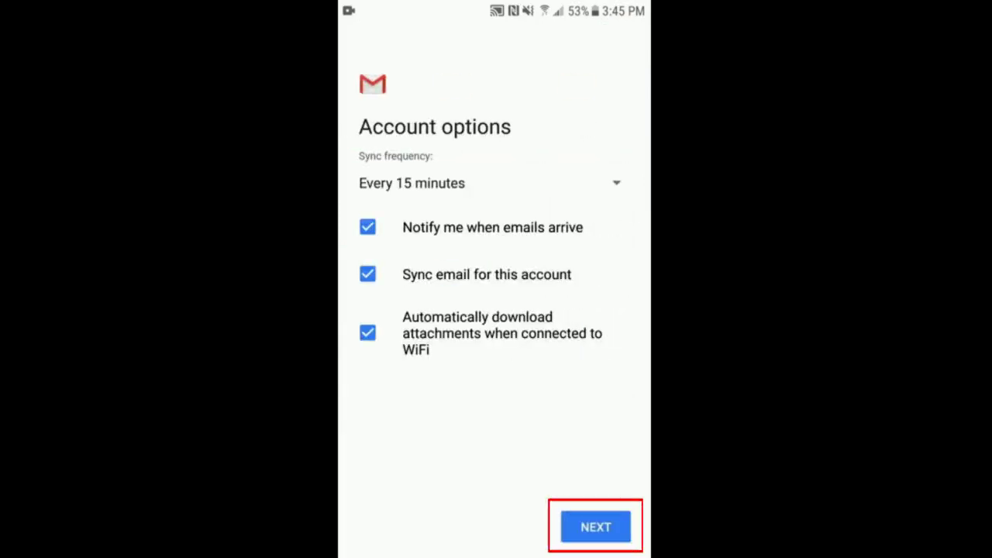
# - Accept the account options and enter 'Demo' as the sender name to create the account
pyautogui.click(595, 527)
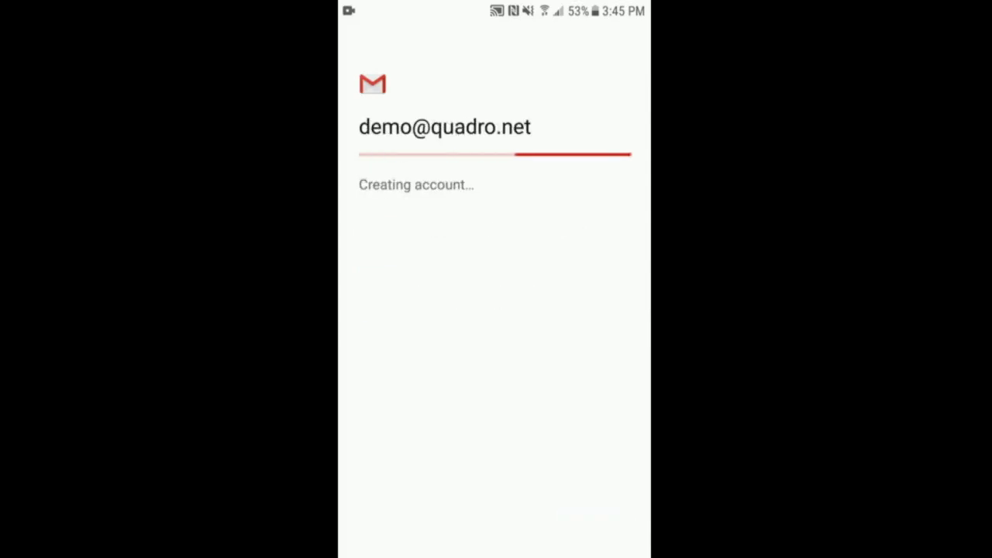
pyautogui.click(495, 272)
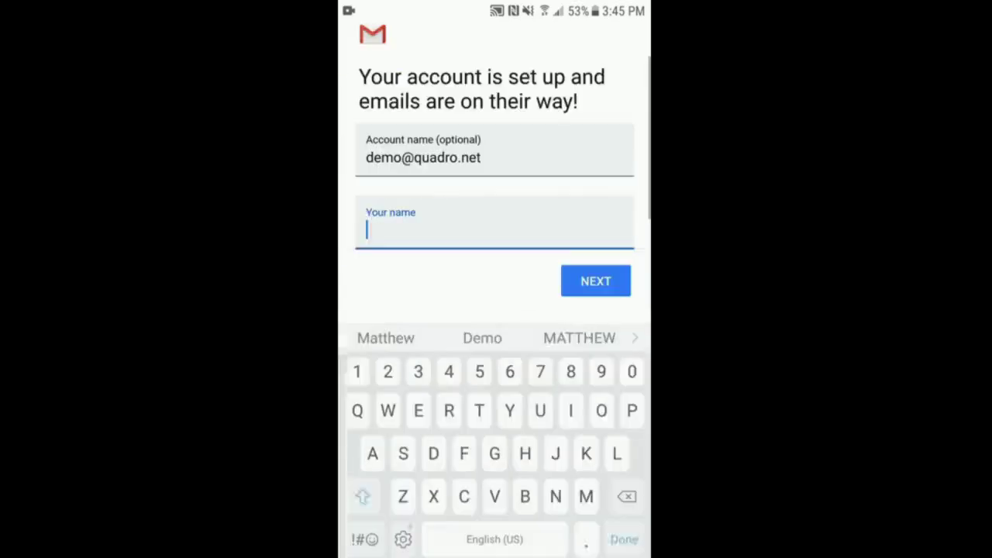
pyautogui.write('Demo')
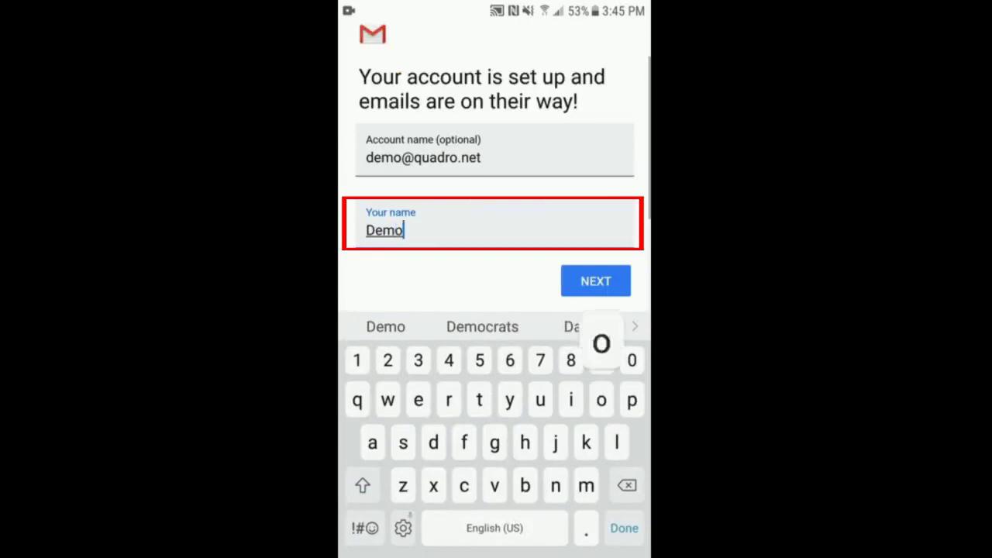
pyautogui.press('Escape')
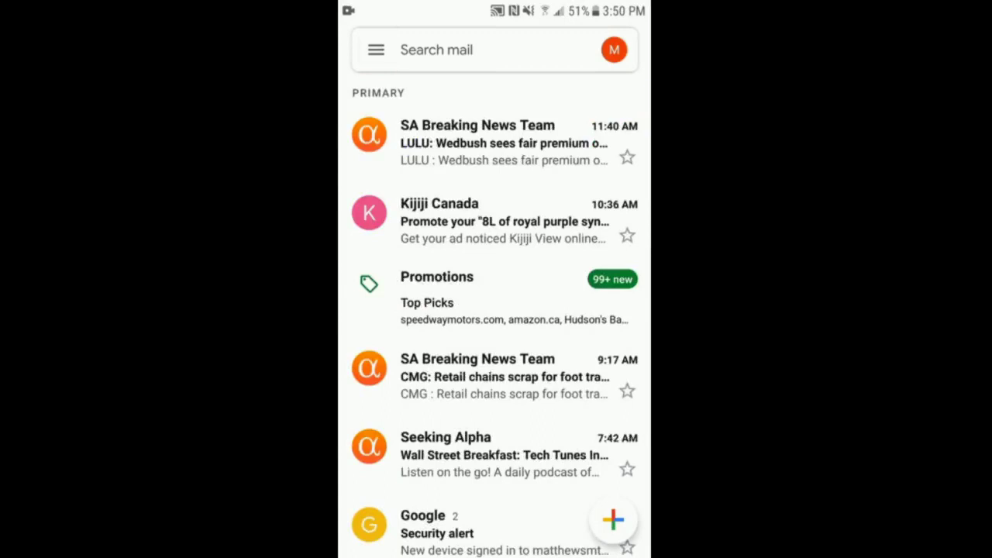
pyautogui.click(376, 49)
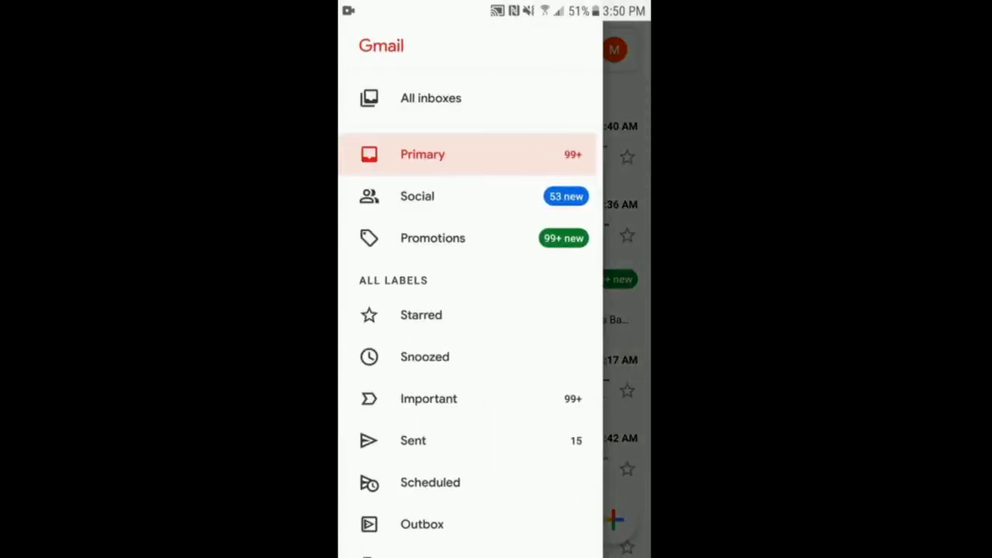
pyautogui.scroll(-7, 470, 310)
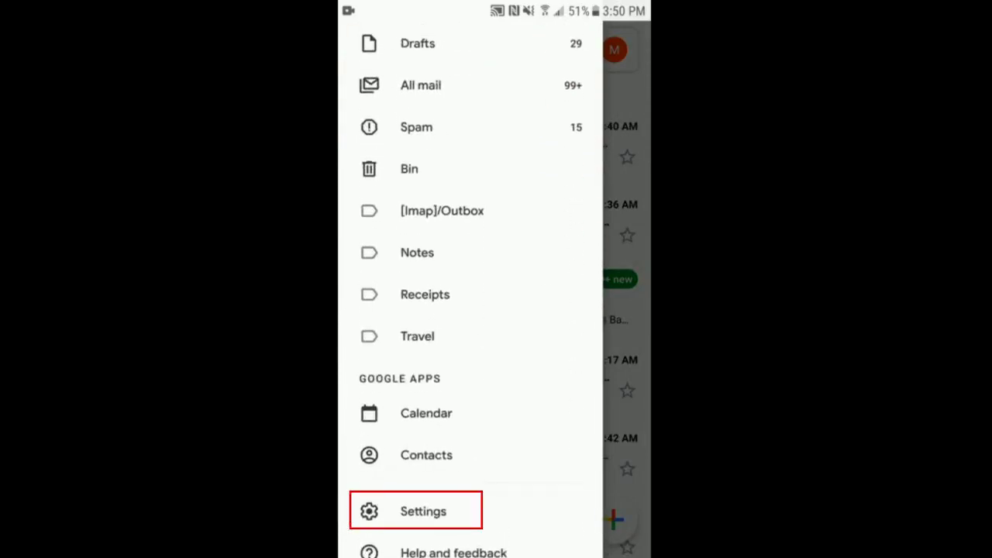
pyautogui.click(423, 511)
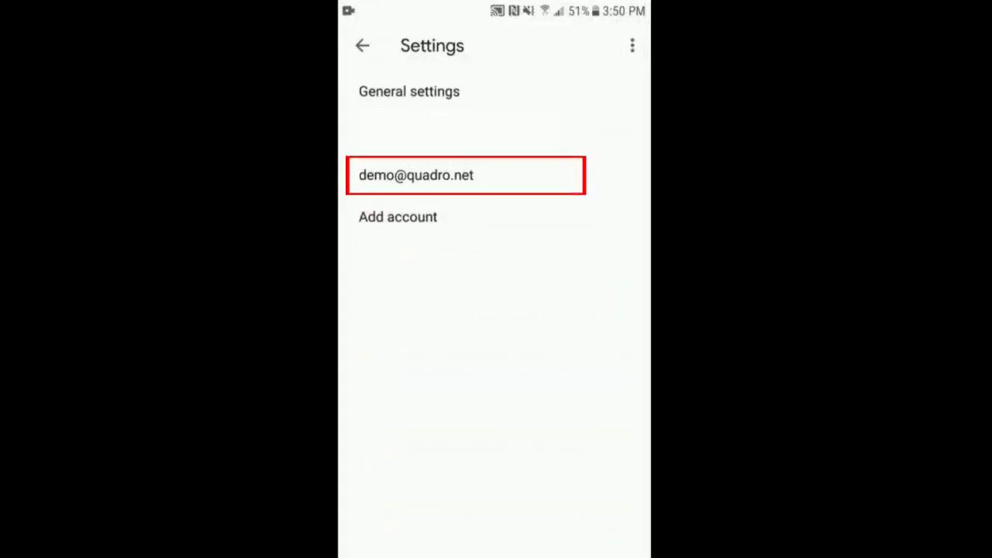
pyautogui.click(397, 177)
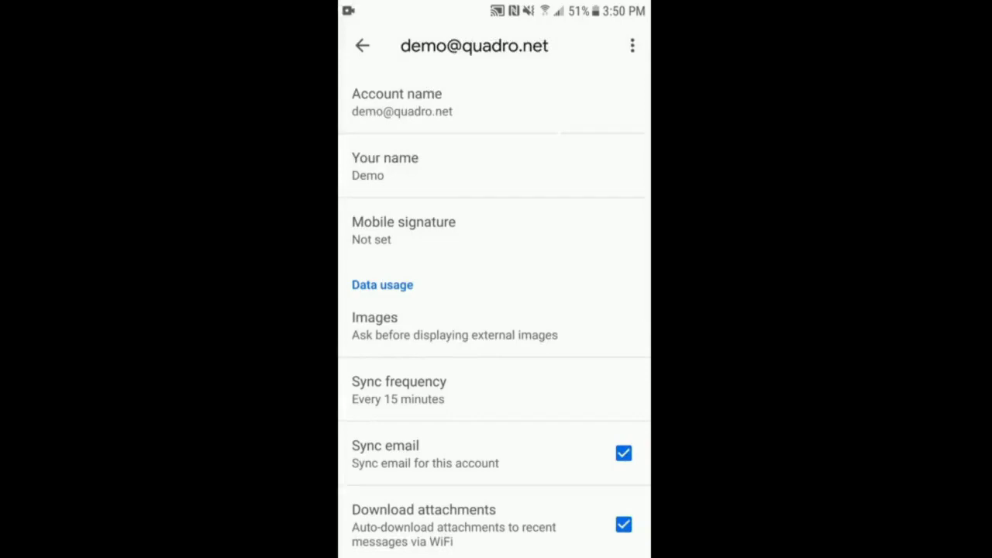
pyautogui.scroll(-5, 494, 310)
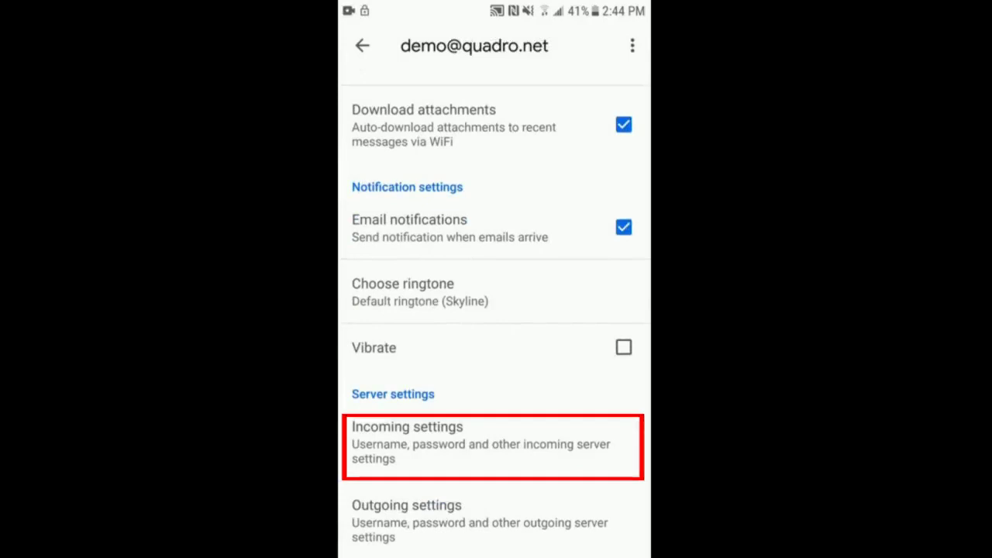
pyautogui.click(481, 442)
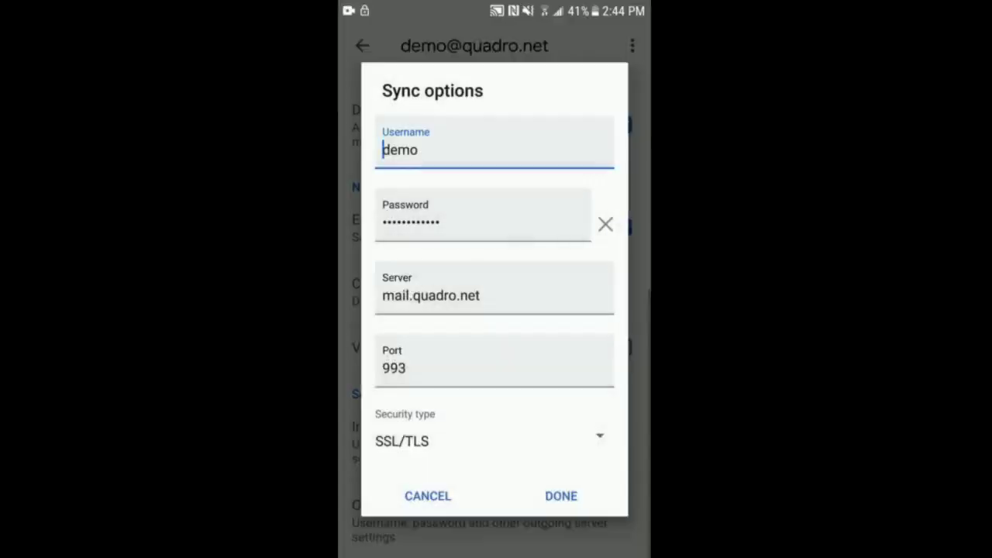
pyautogui.scroll(-5, 494, 170)
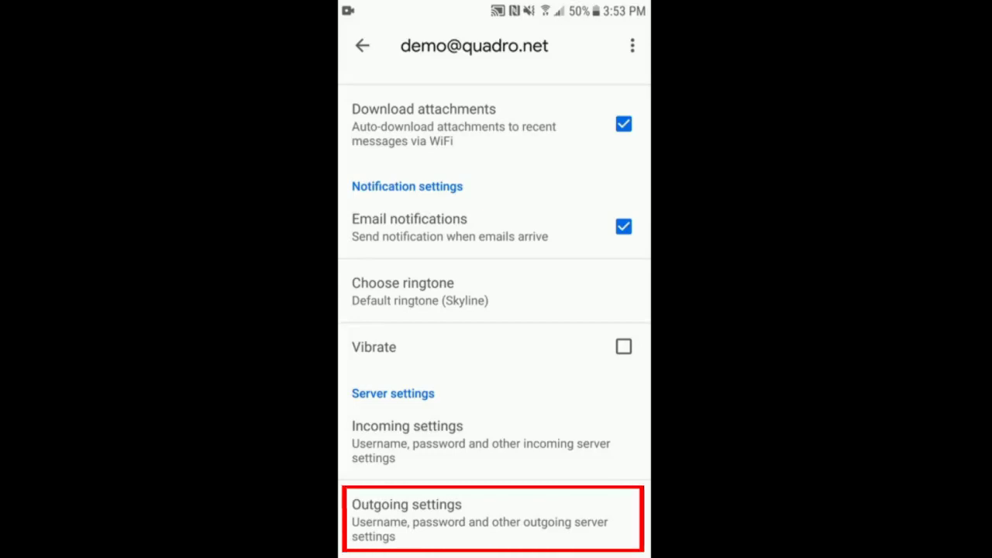
pyautogui.click(406, 512)
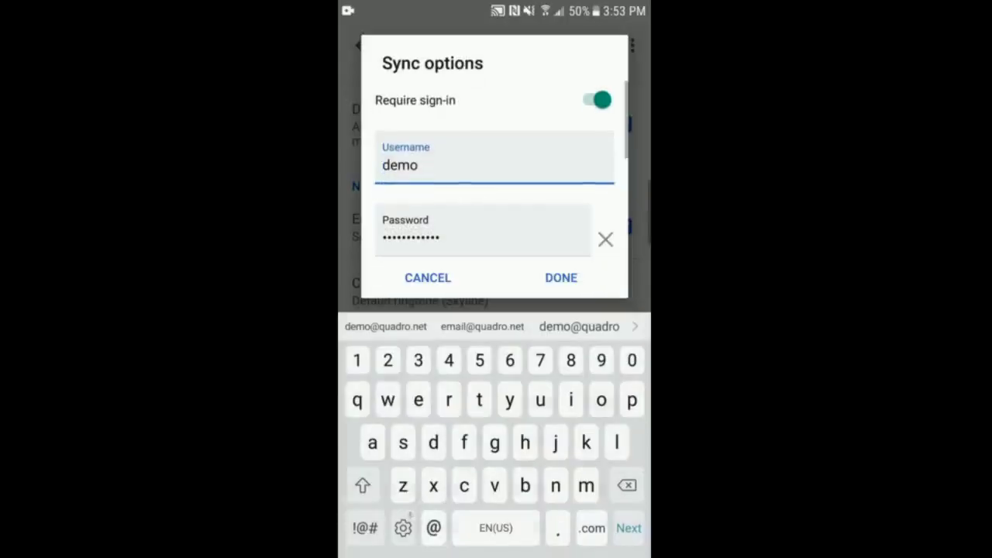
pyautogui.scroll(-5, 494, 171)
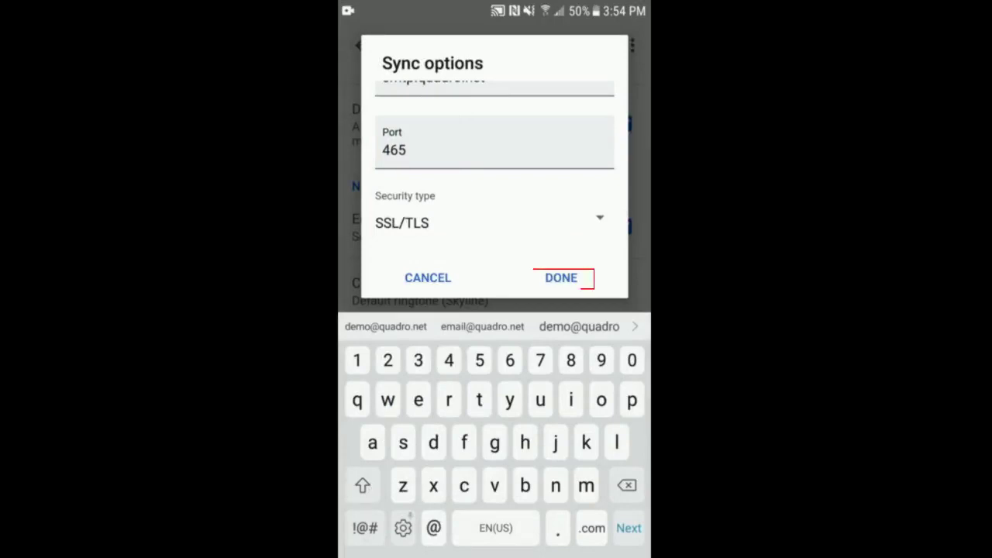
pyautogui.click(562, 277)
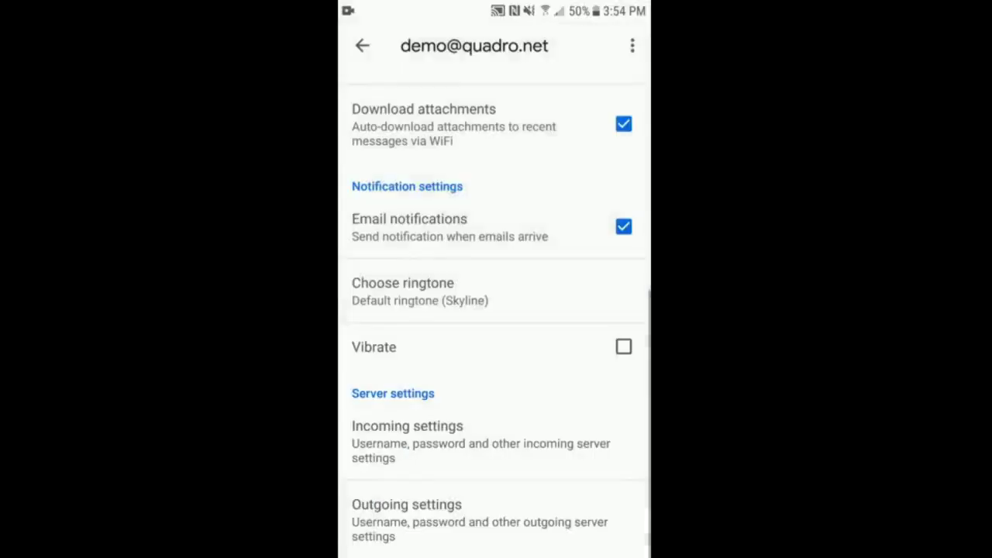